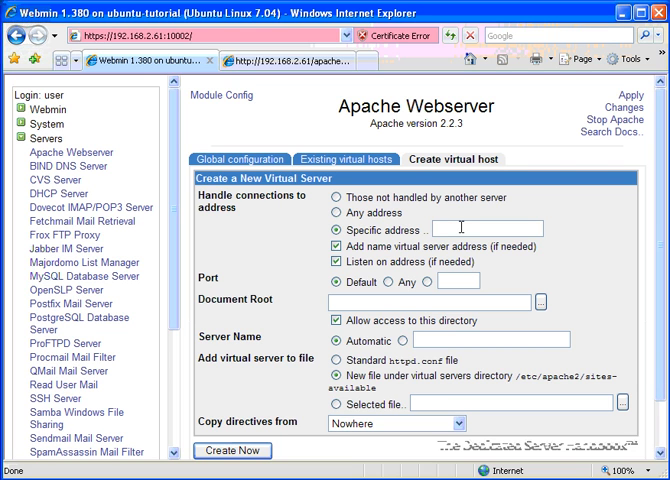
{"action": "type", "text": "192.16"}
{"action": "type", "text": "8.2"}
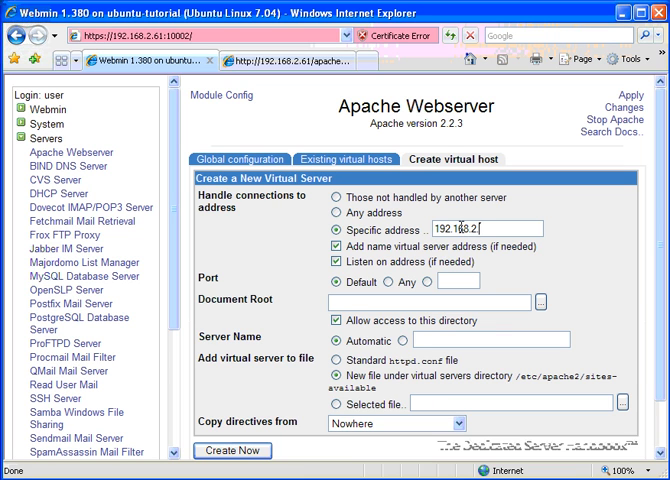
{"action": "type", "text": ".61"}
- Fill in the document root /home/issac/www for the 192.168.2.61 virtual host
{"action": "left_click", "coordinate": [386, 301]}
{"action": "type", "text": "/h"}
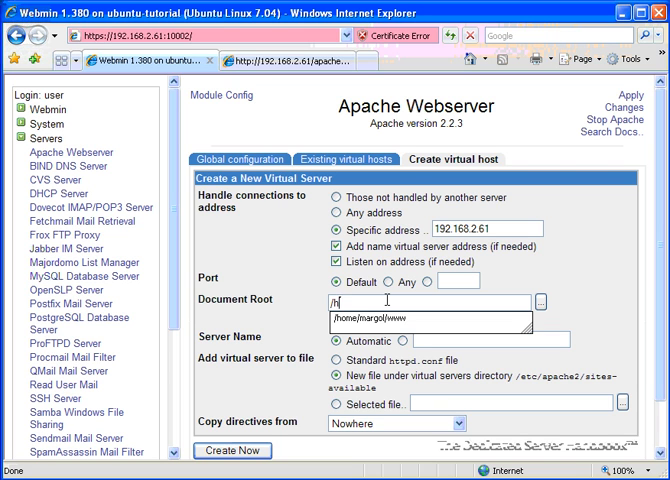
{"action": "type", "text": "ome/issa"}
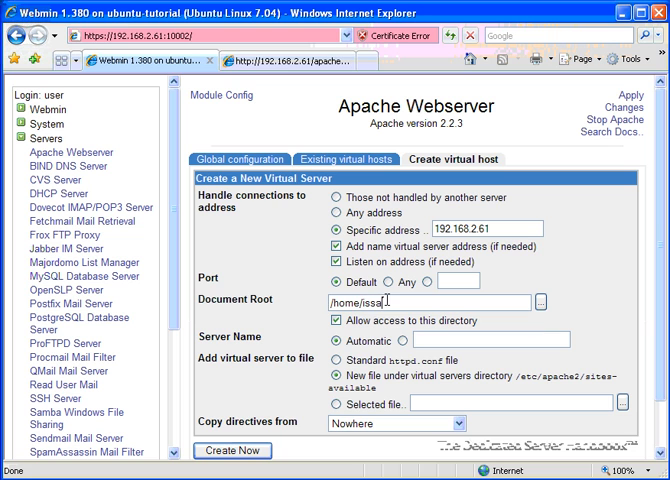
{"action": "type", "text": "c/wwww"}
{"action": "left_click", "coordinate": [403, 340]}
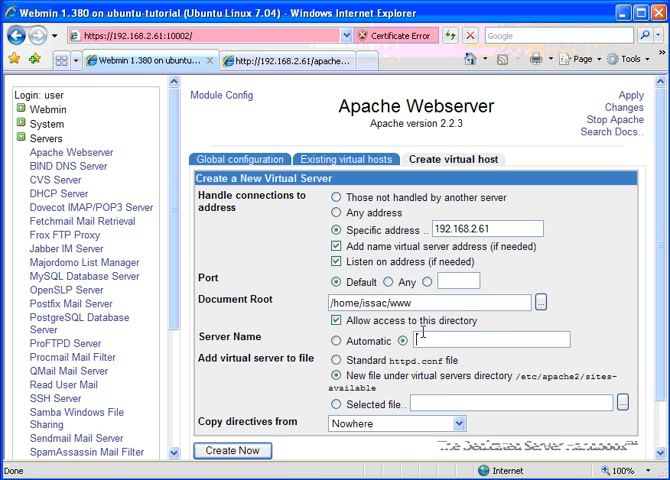
{"action": "type", "text": "w"}
{"action": "type", "text": "ww."}
{"action": "key", "text": "Down"}
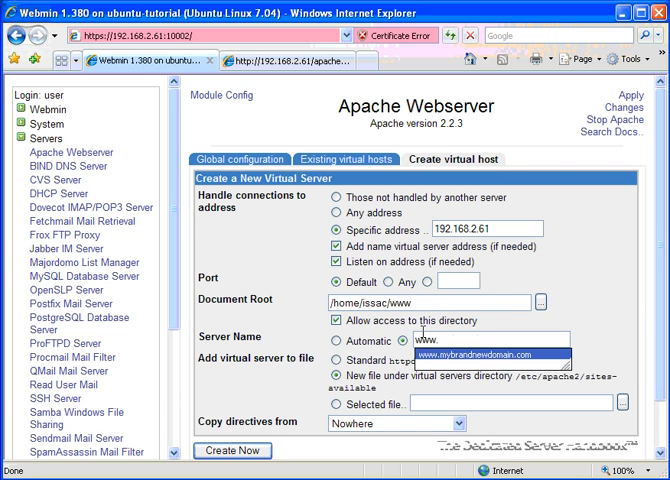
{"action": "key", "text": "Return"}
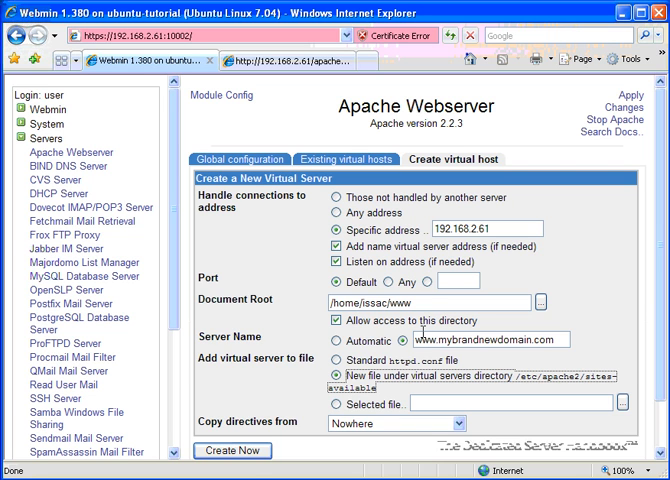
- Save the new virtual host so it appears among existing virtual hosts
{"action": "left_click", "coordinate": [232, 451]}
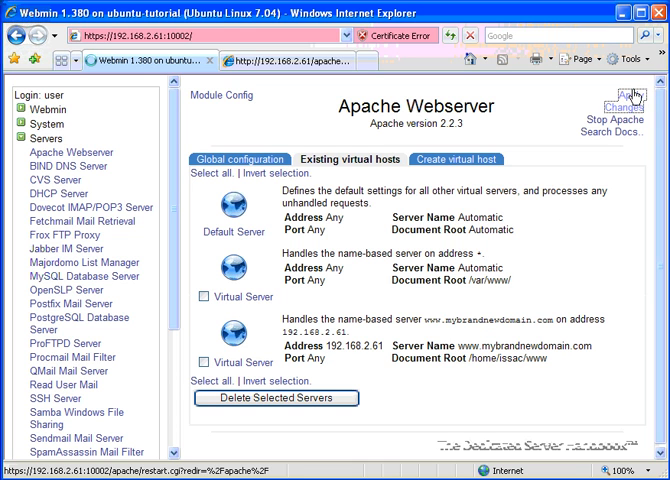
- Load 192.168.2.61 in the second browser tab to show its Index of / listing
{"action": "left_click", "coordinate": [314, 63]}
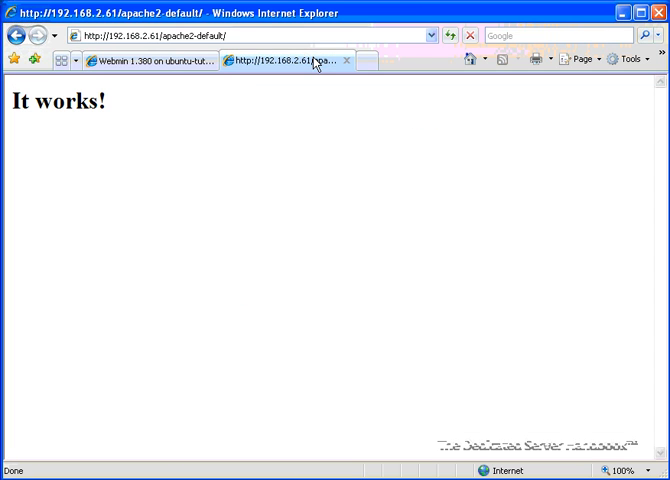
{"action": "left_click", "coordinate": [159, 36]}
{"action": "type", "text": "192."}
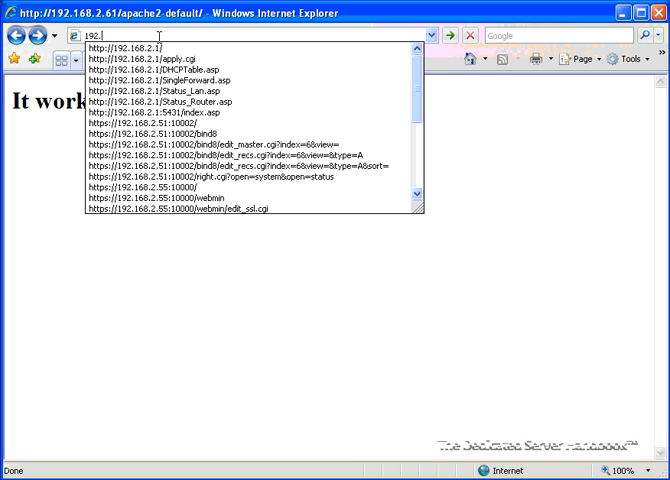
{"action": "type", "text": "168.2.61"}
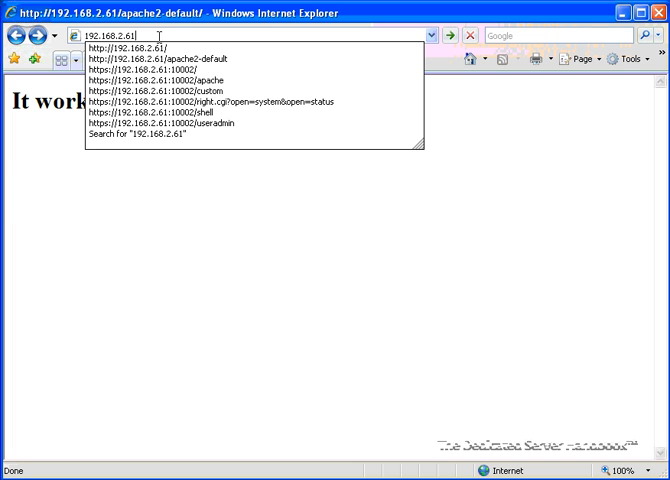
{"action": "key", "text": "Return"}
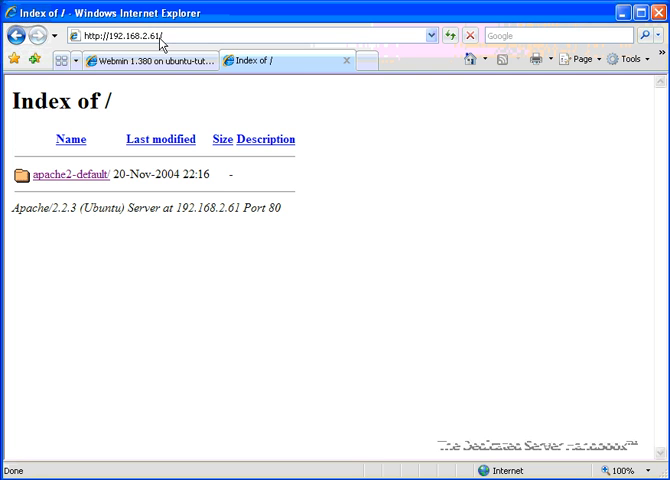
{"action": "left_click", "coordinate": [160, 36]}
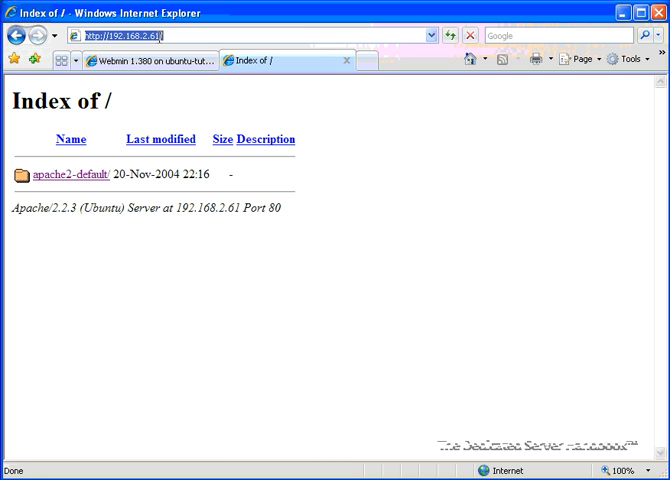
{"action": "type", "text": "www"}
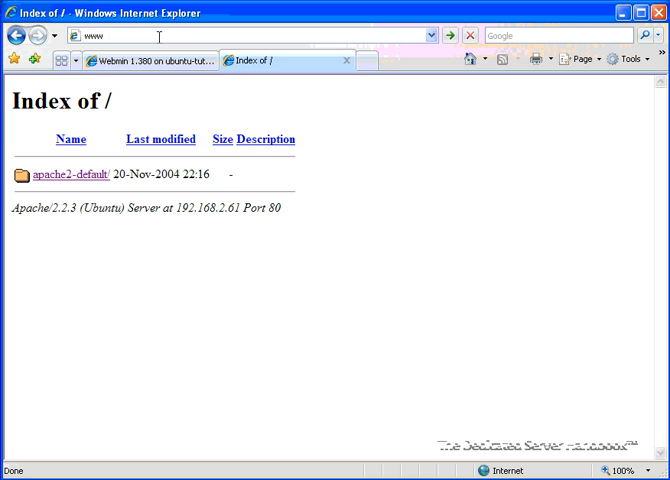
{"action": "type", "text": "w.mybrand"}
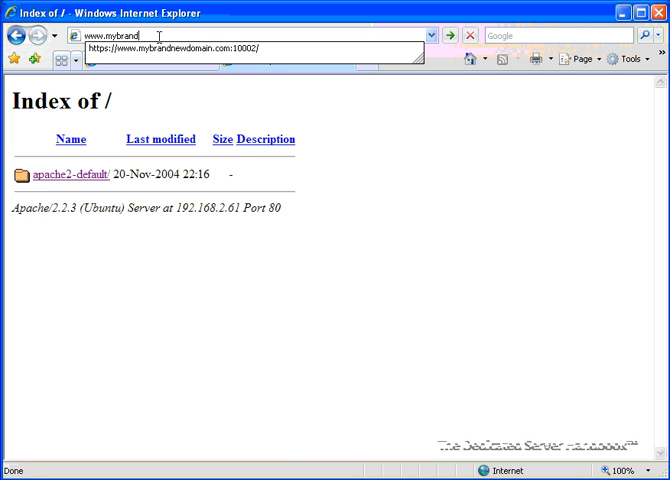
{"action": "type", "text": "newdomain"}
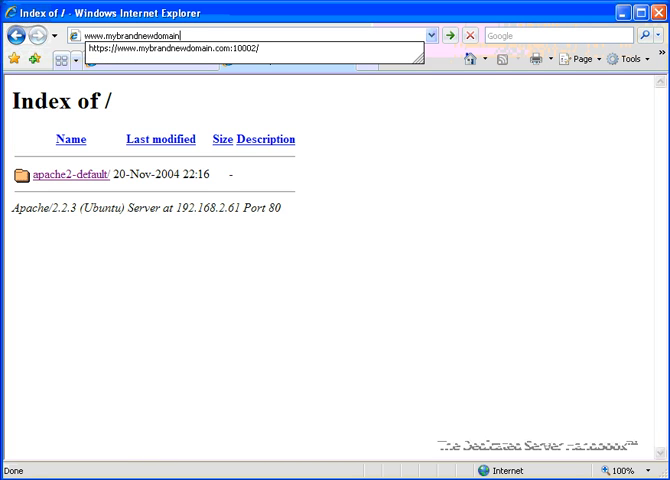
{"action": "type", "text": ".com"}
{"action": "key", "text": "Return"}
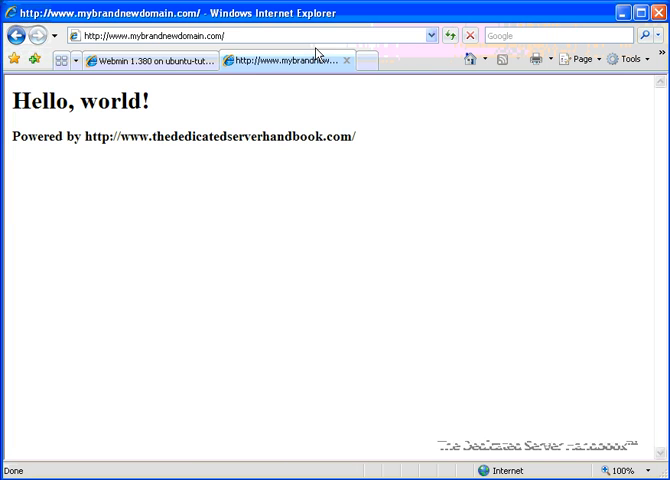